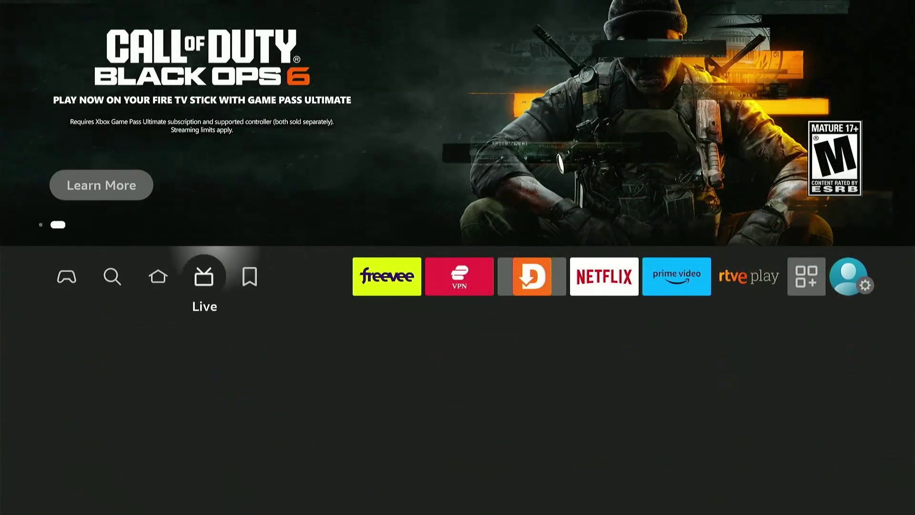
# - Search Fire TV for 'Ip' and open the IPVanish VPN app page from the Ipvanish suggestion
pyautogui.press('Left')
pyautogui.press('Left')
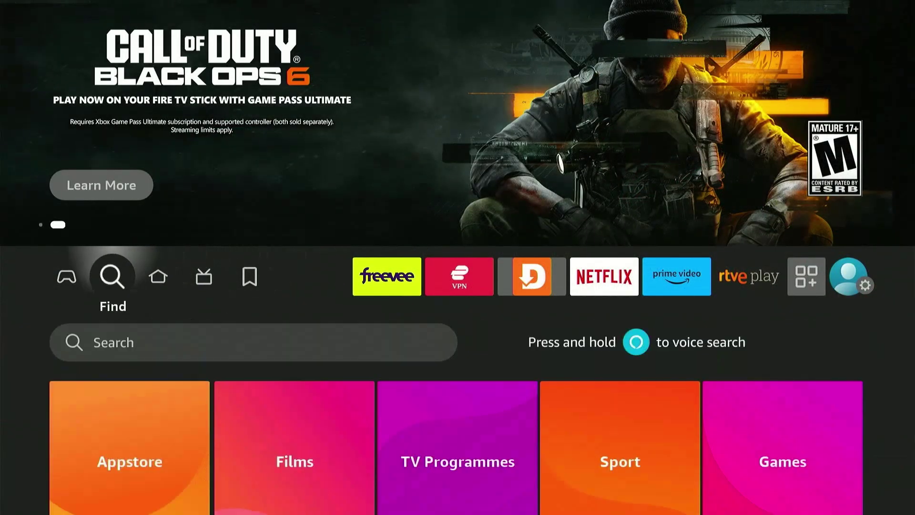
pyautogui.press('Down')
pyautogui.press('Return')
pyautogui.write('Ip')
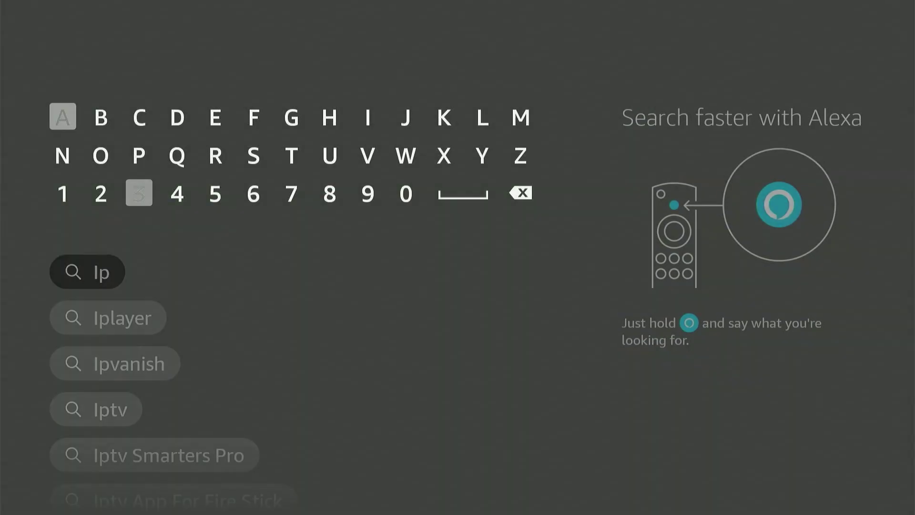
pyautogui.press('Down')
pyautogui.press('Down')
pyautogui.press('Return')
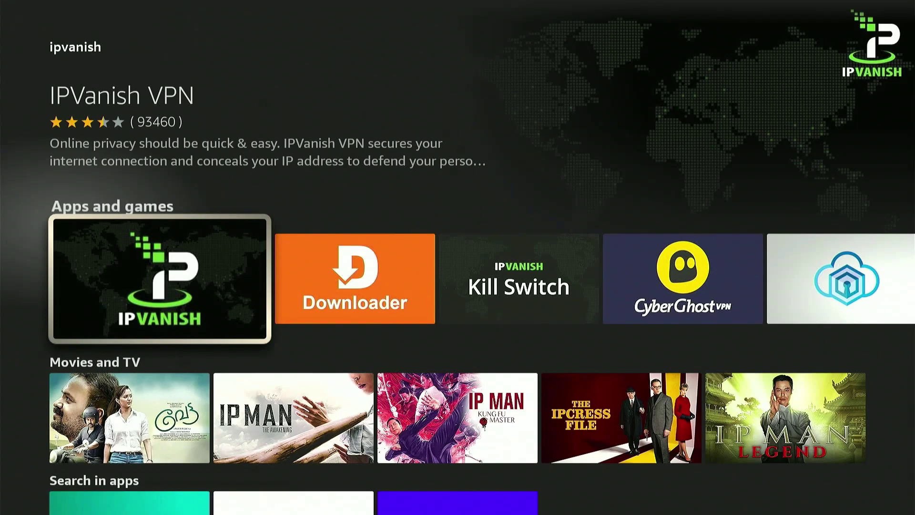
pyautogui.press('Return')
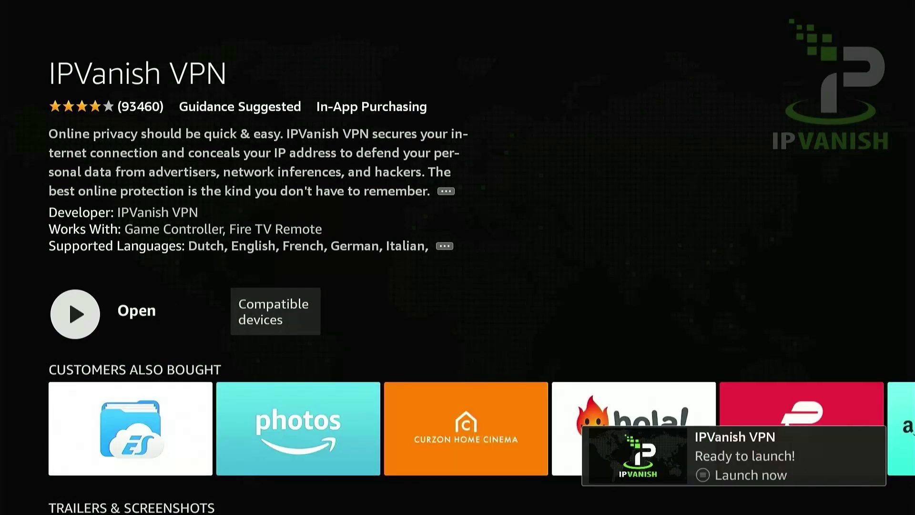
# - Launch IPVanish VPN from its store page and get it connected to a United Kingdom server
pyautogui.press('Return')
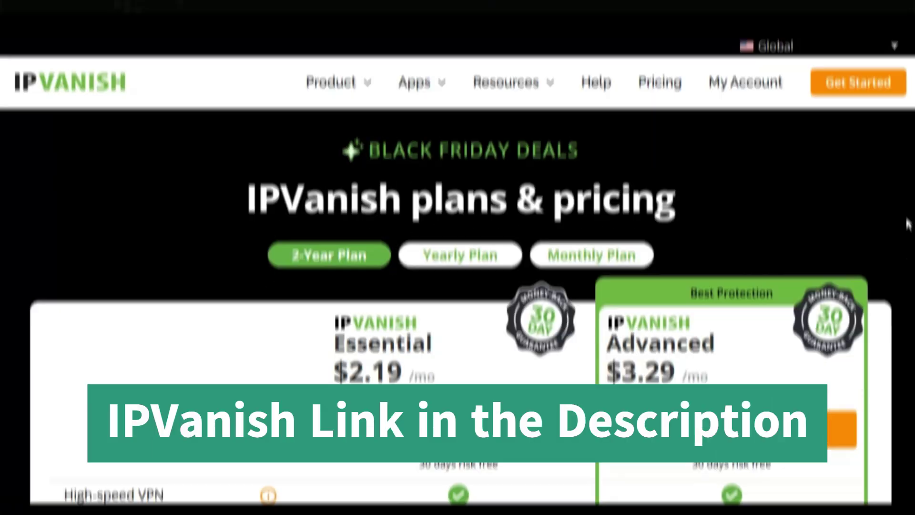
pyautogui.scroll(-4, 908, 215)
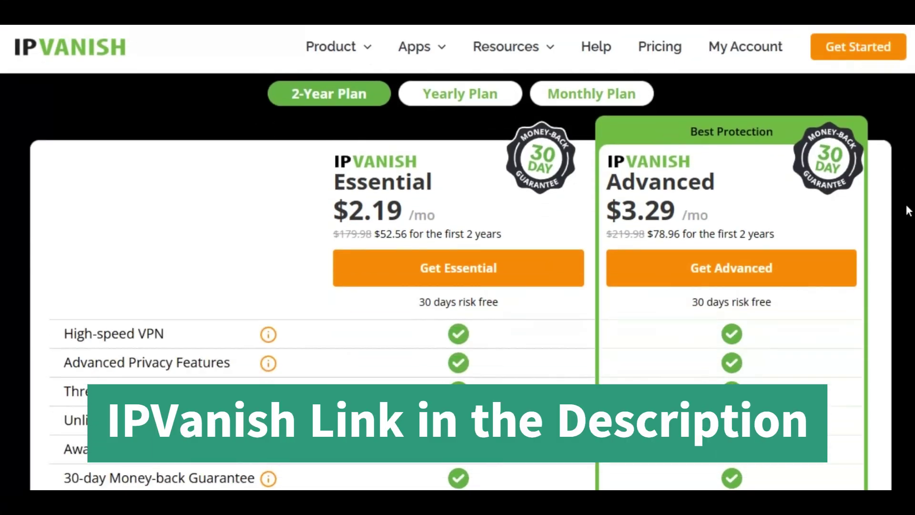
pyautogui.scroll(-2, 908, 211)
pyautogui.scroll(-2, 908, 211)
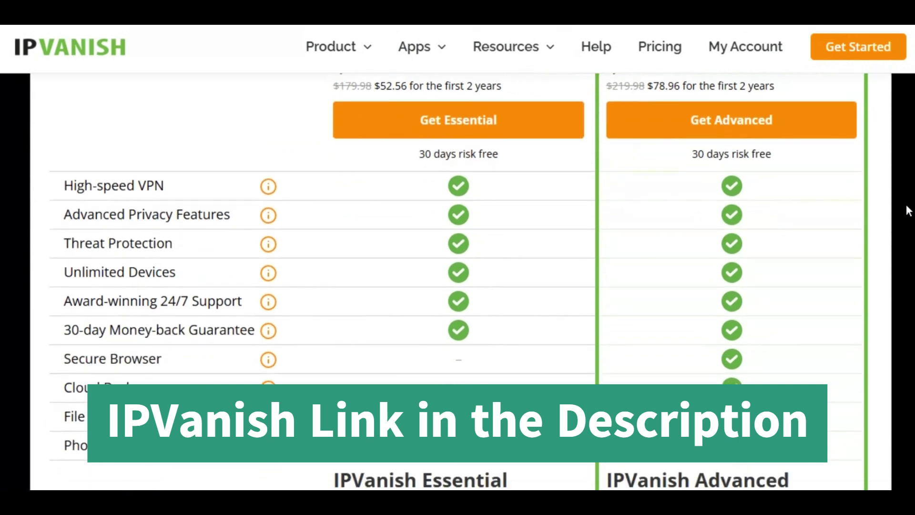
pyautogui.scroll(-2, 909, 211)
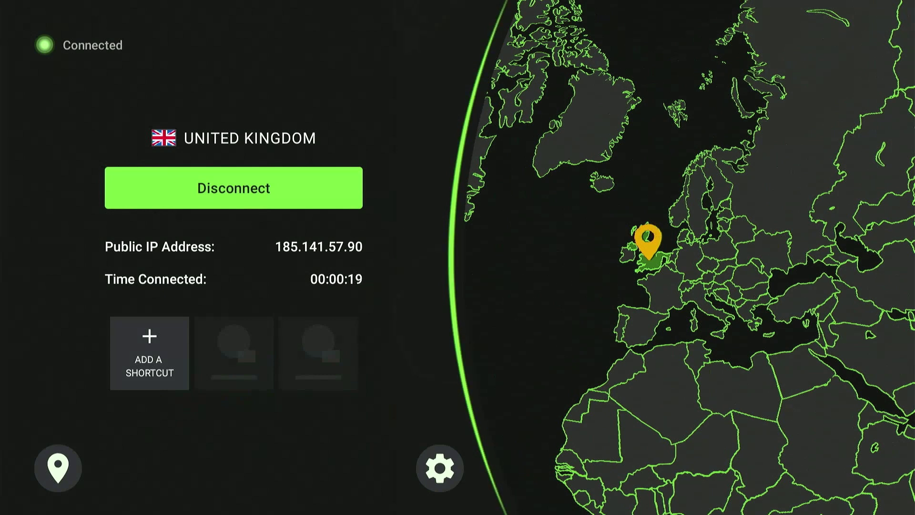
# - Start a new connection shortcut and choose United Kingdom as its location
pyautogui.click(149, 353)
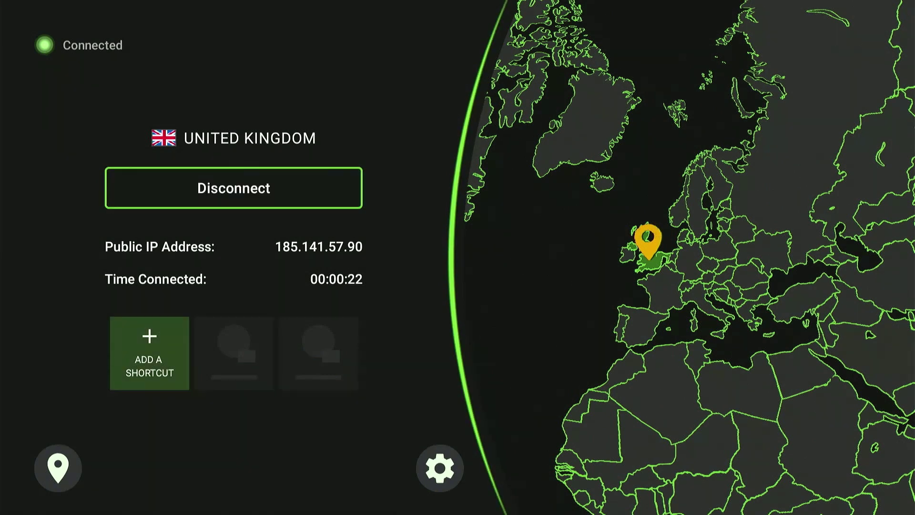
pyautogui.press('Return')
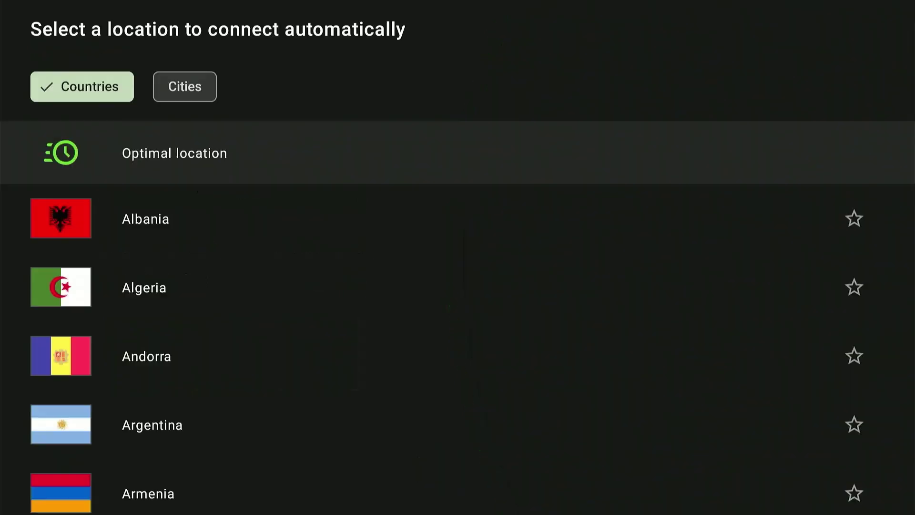
pyautogui.press('Down')
pyautogui.press('Down')
pyautogui.press('Down')
pyautogui.press('Down')
pyautogui.press('Down')
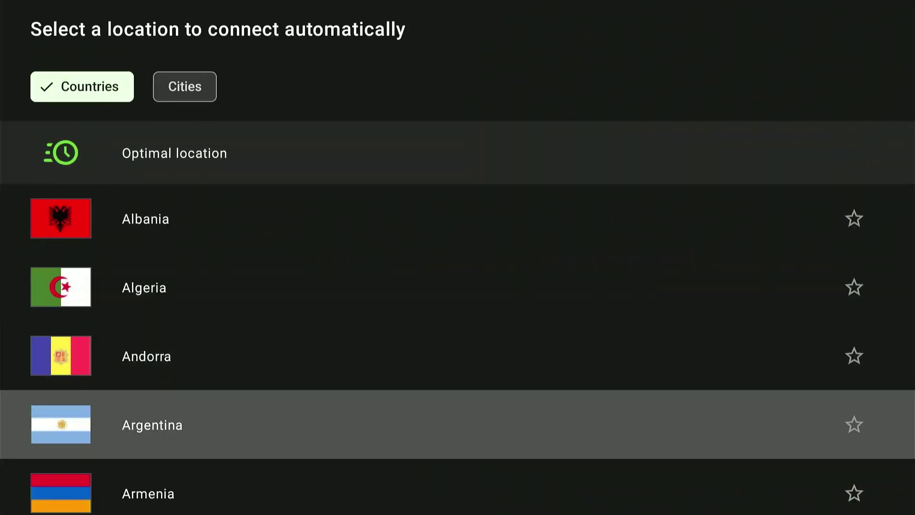
pyautogui.press('Down')
pyautogui.press('Down')
pyautogui.press('Down')
pyautogui.press('Down')
pyautogui.press('Down')
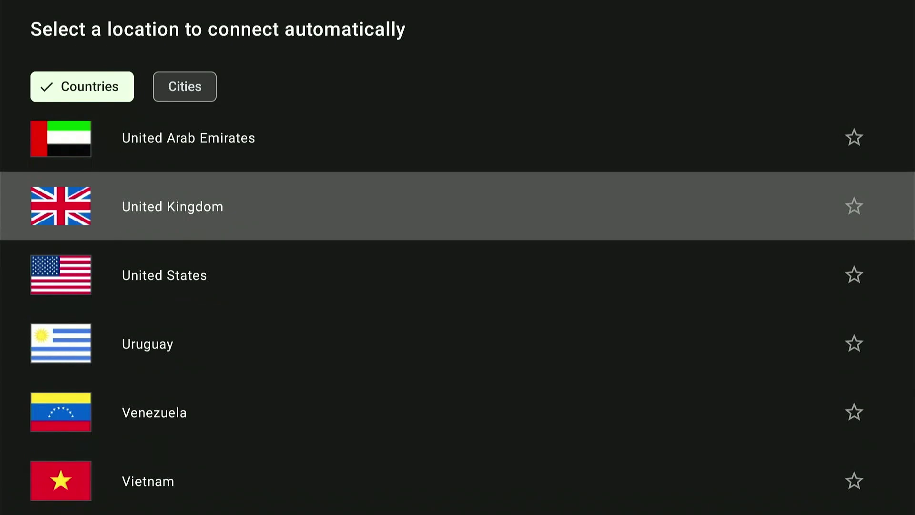
pyautogui.press('Return')
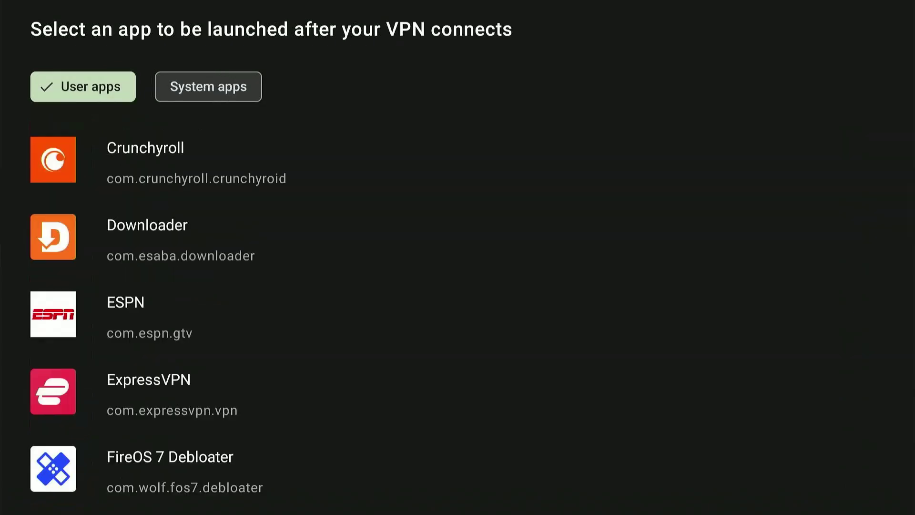
# - Select ITVX from the user apps list as the app the shortcut launches
pyautogui.press('Down')
pyautogui.press('Down')
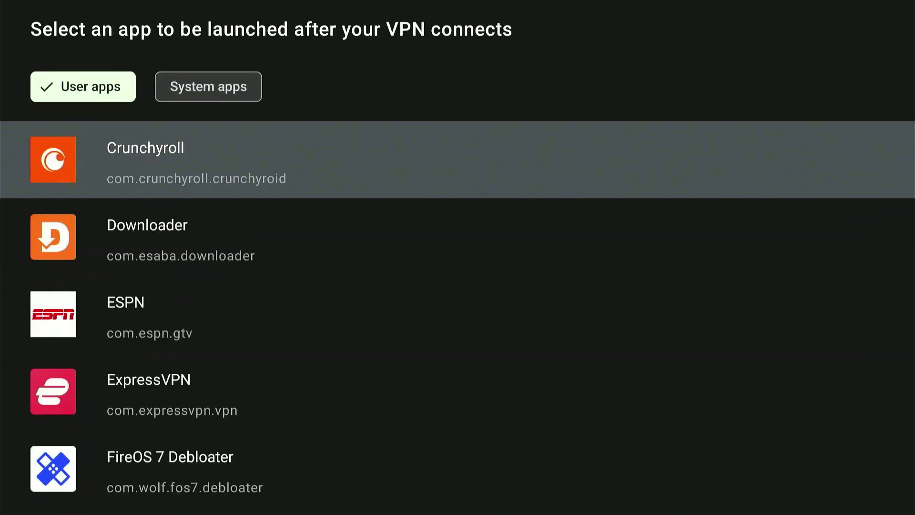
pyautogui.press('Down')
pyautogui.press('Down')
pyautogui.press('Down')
pyautogui.press('Down')
pyautogui.press('Down')
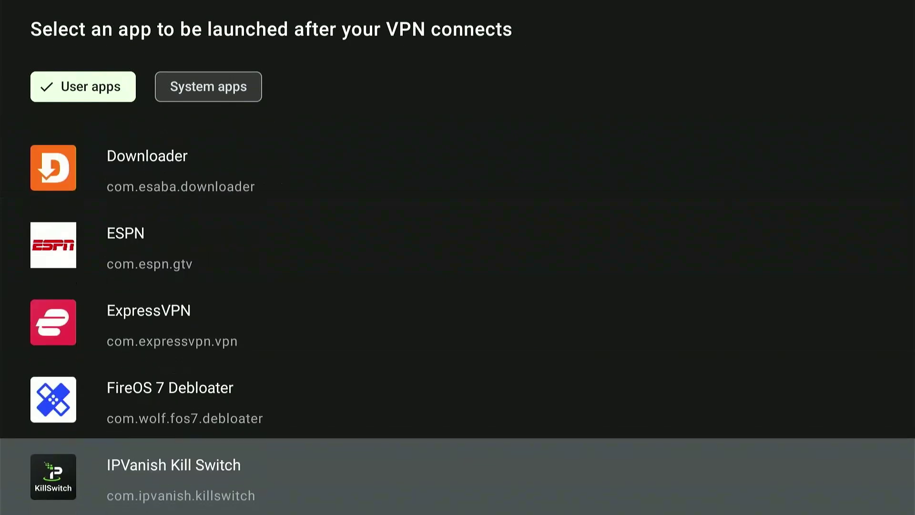
pyautogui.press('Down')
pyautogui.press('Up')
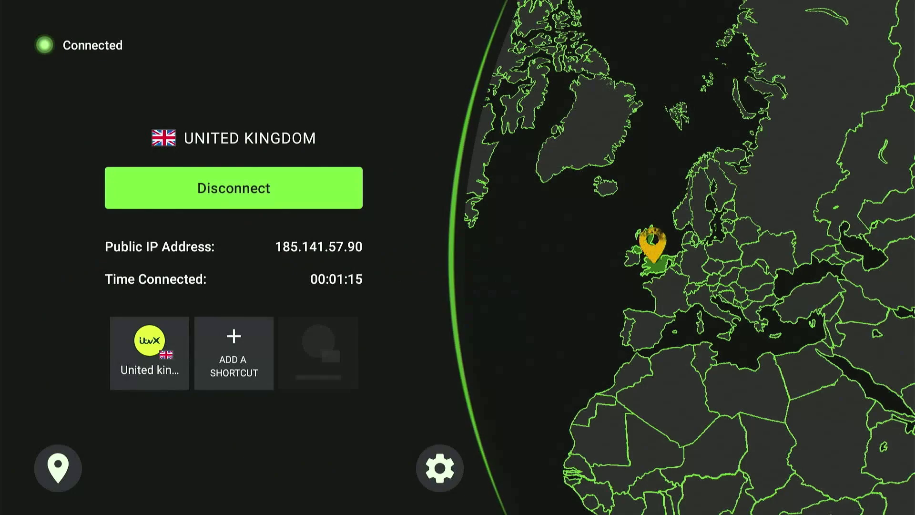
# - Run the ITVX shortcut to reconnect to the United Kingdom and launch ITVX
pyautogui.press('Down')
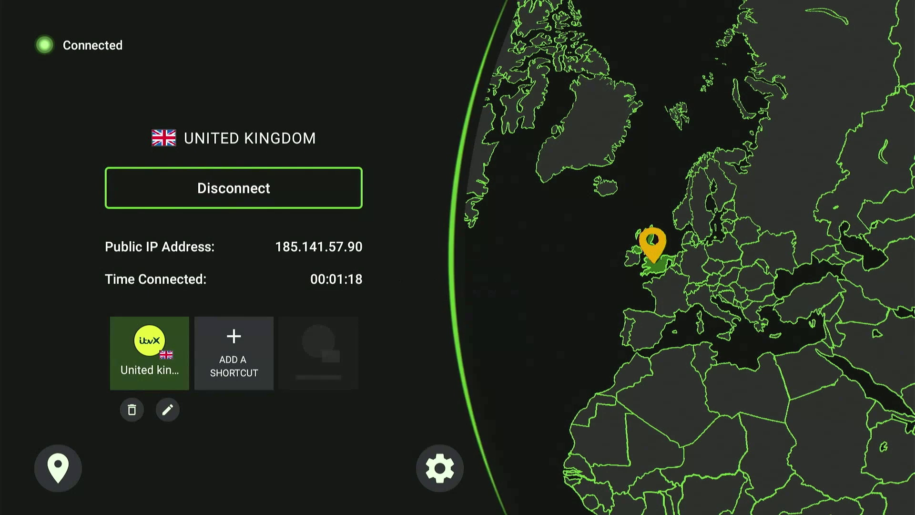
pyautogui.press('Return')
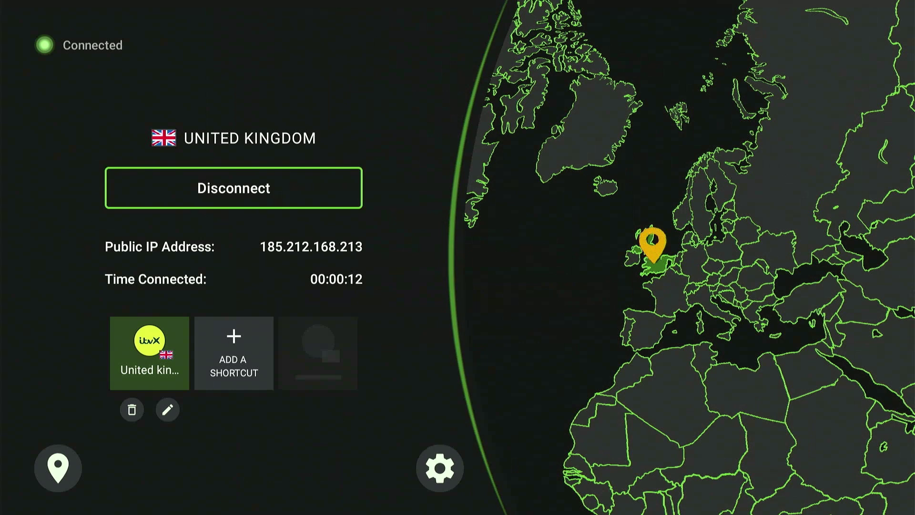
pyautogui.press('Down')
pyautogui.press('Down')
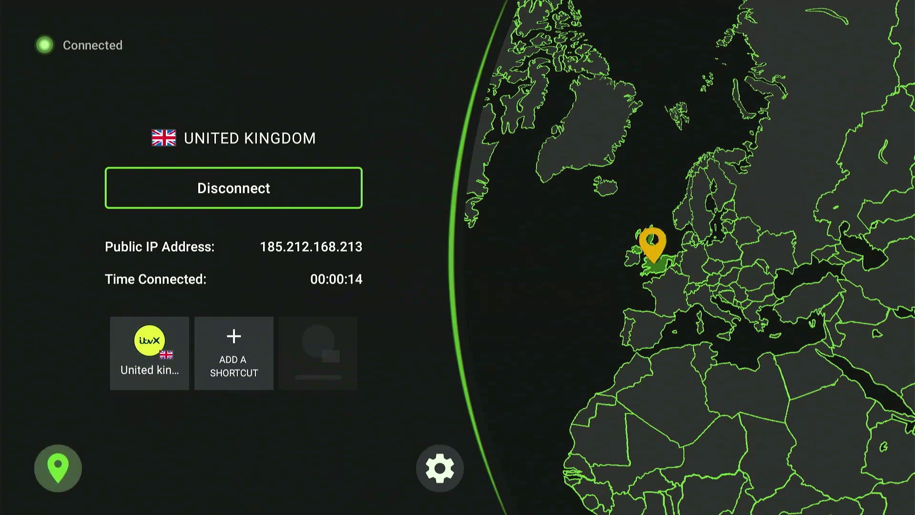
# - Open the server locations list and browse along the Countries and Cities rows
pyautogui.press('Return')
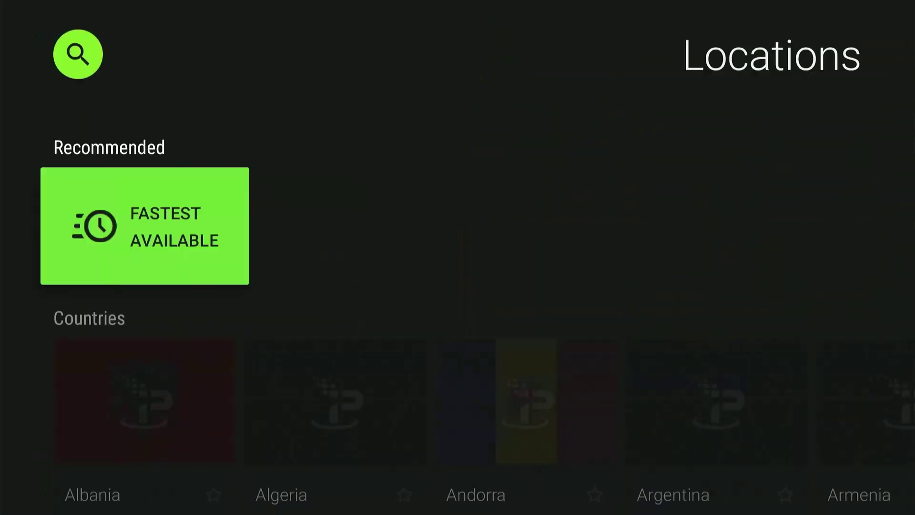
pyautogui.press('Down')
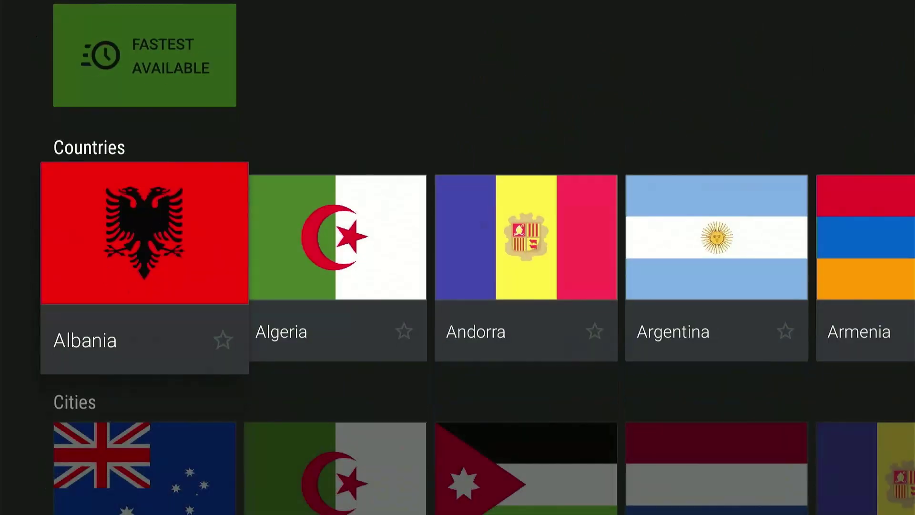
pyautogui.press('Right')
pyautogui.press('Right')
pyautogui.press('Right')
pyautogui.press('Right')
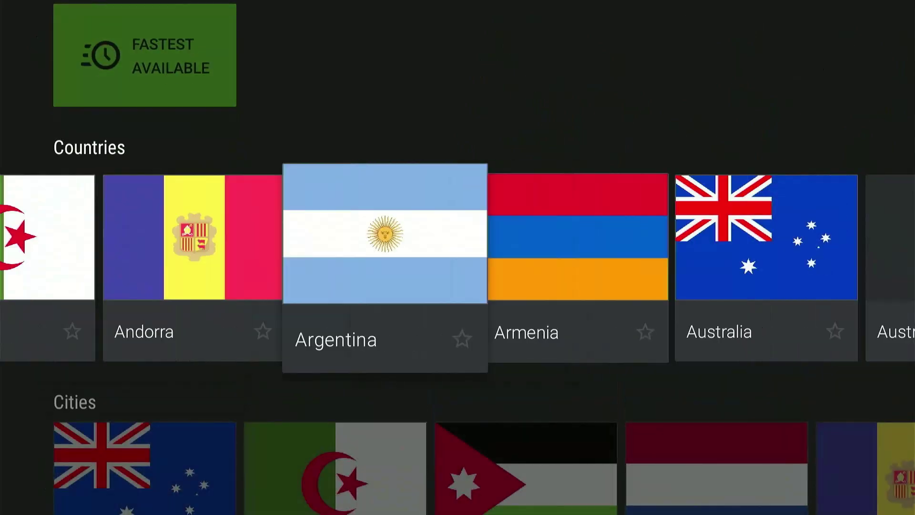
pyautogui.press('Right')
pyautogui.press('Right')
pyautogui.press('Down')
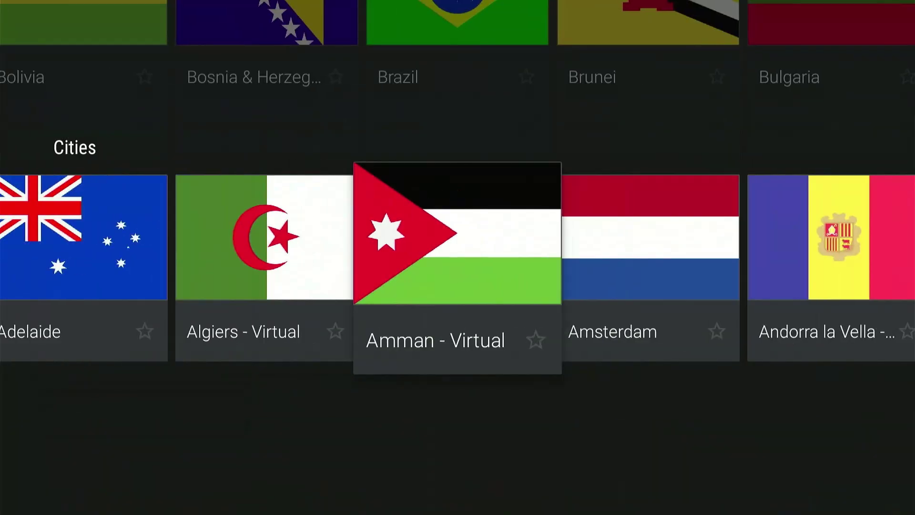
pyautogui.press('Right')
pyautogui.press('Right')
pyautogui.press('Right')
pyautogui.press('Right')
pyautogui.press('Right')
pyautogui.press('Right')
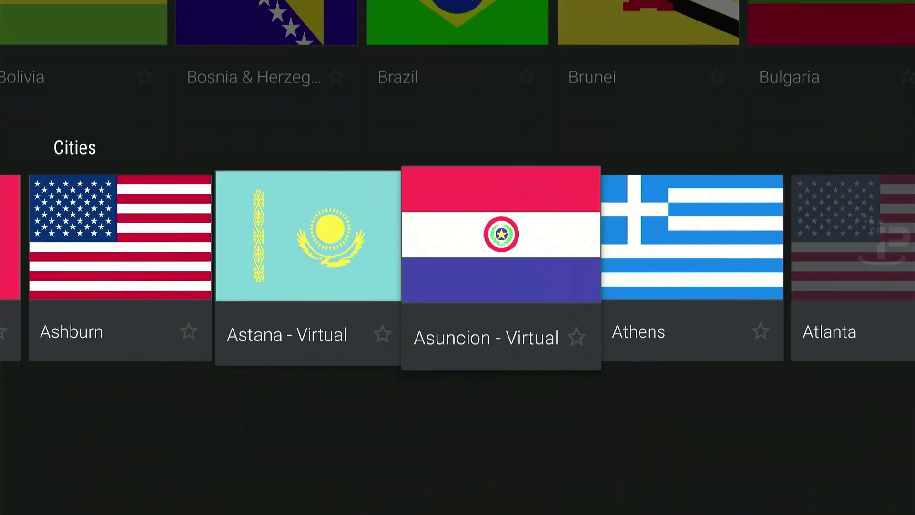
pyautogui.press('Right')
pyautogui.press('Right')
pyautogui.press('Right')
pyautogui.press('Right')
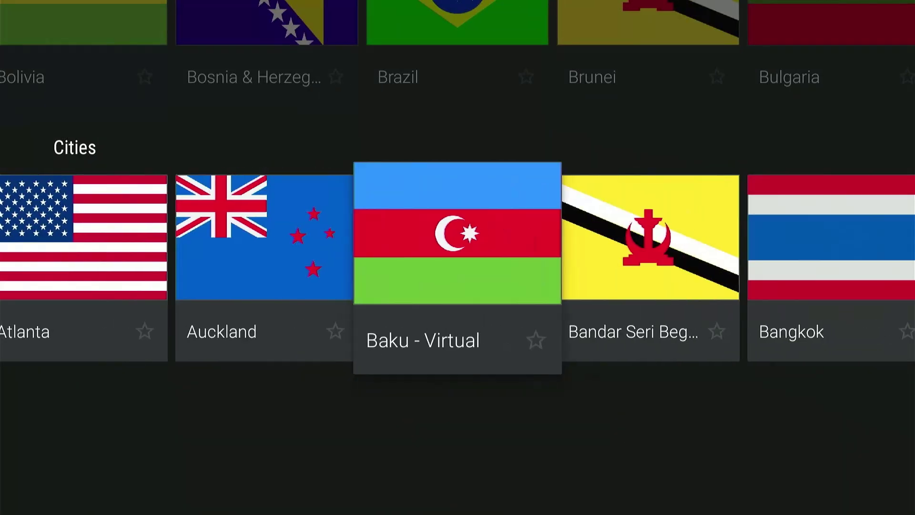
pyautogui.press('Right')
# - Return to the main screen, open settings and turn on Connect on Android Startup
pyautogui.press('Escape')
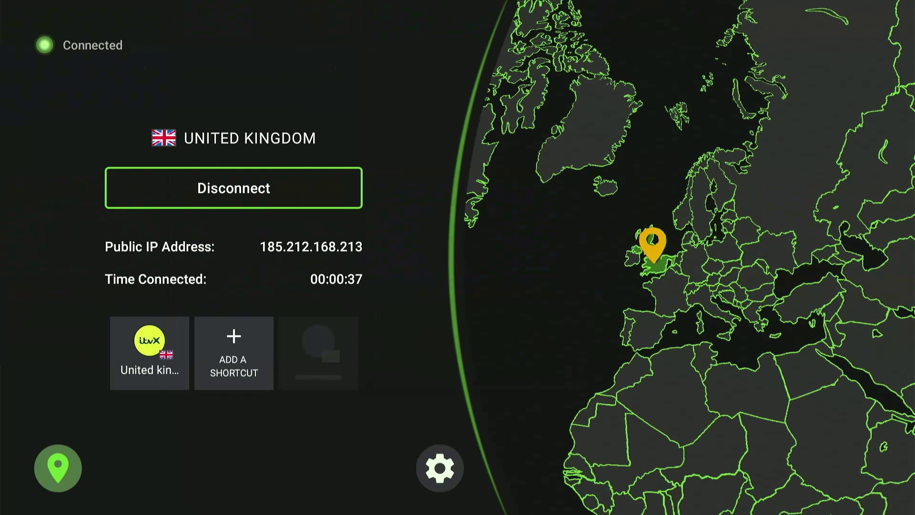
pyautogui.press('Right')
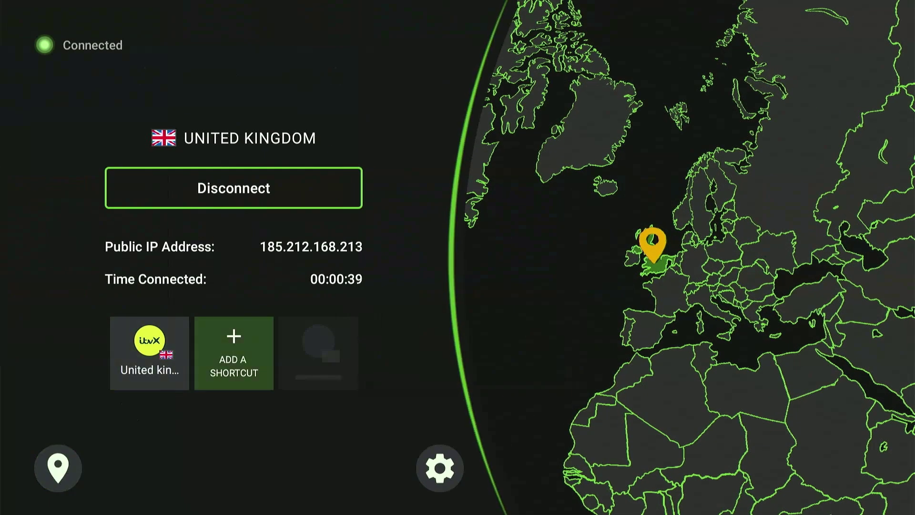
pyautogui.press('Down')
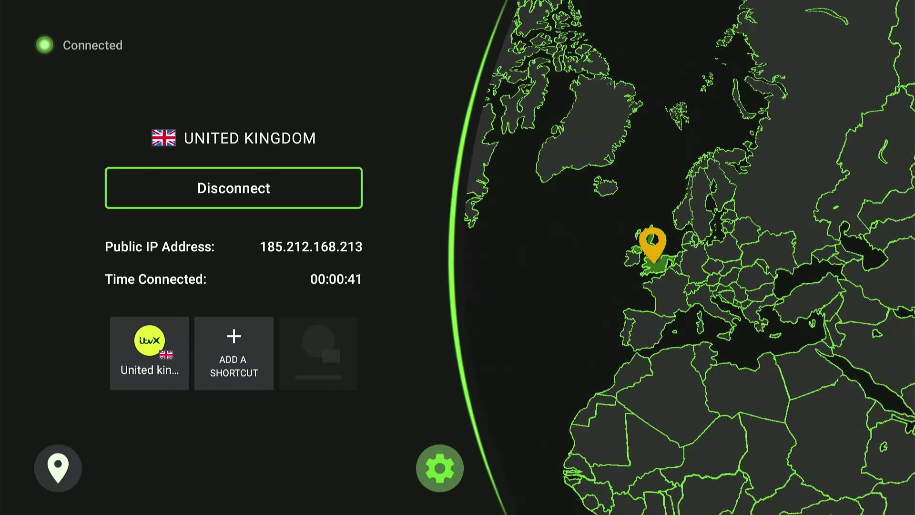
pyautogui.press('Return')
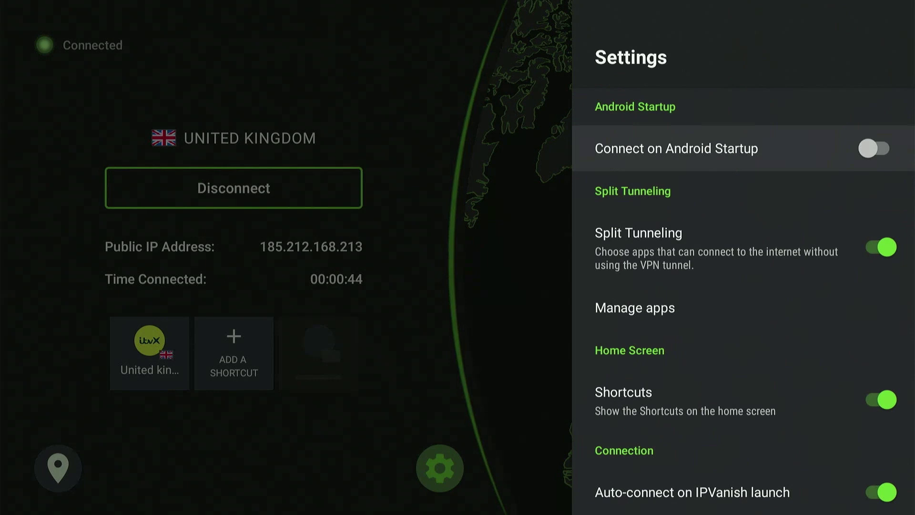
pyautogui.press('Return')
# - Open Manage apps under Split Tunneling to show the user apps list
pyautogui.press('Down')
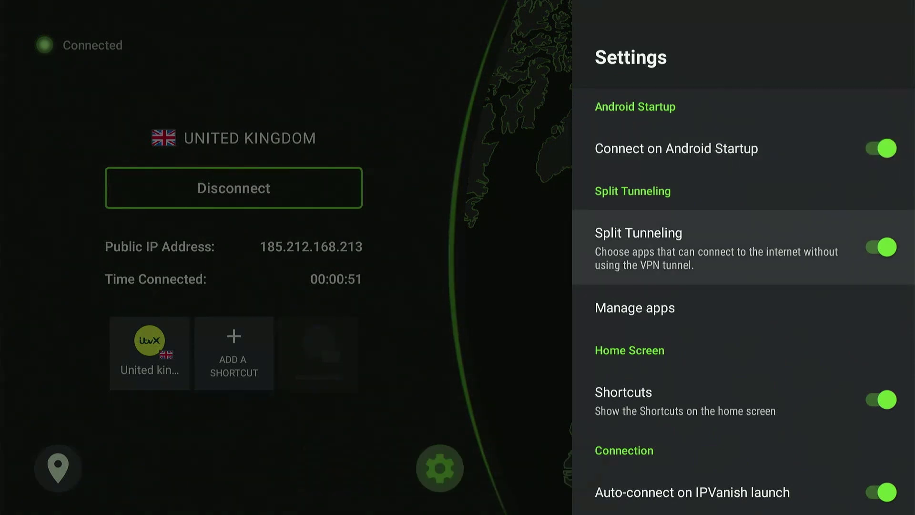
pyautogui.press('Down')
pyautogui.press('Return')
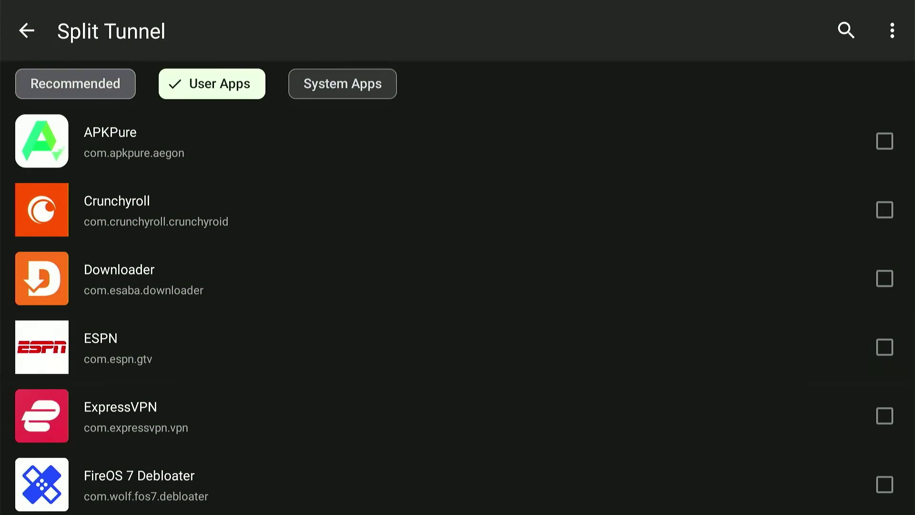
# - Check ESPN in the Split Tunnel apps list so it bypasses the VPN, then return to Settings
pyautogui.press('Down')
pyautogui.press('Down')
pyautogui.press('Down')
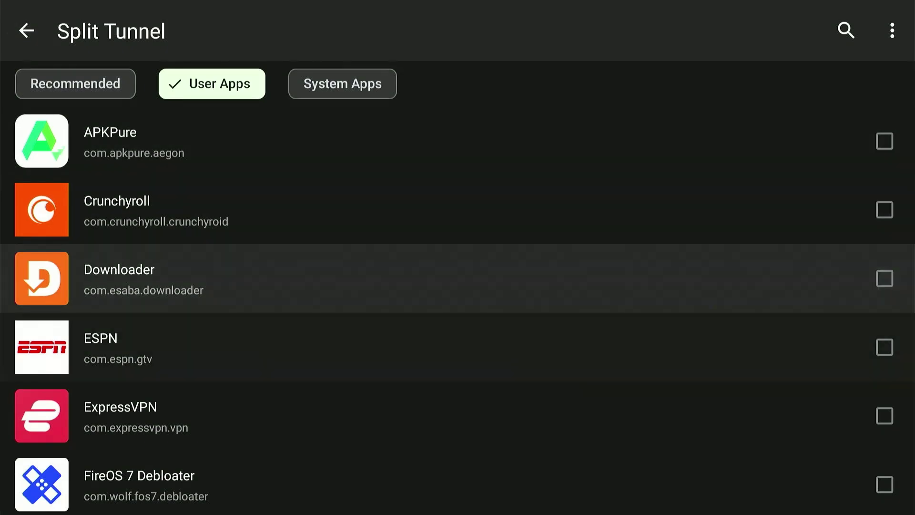
pyautogui.press('Down')
pyautogui.press('Return')
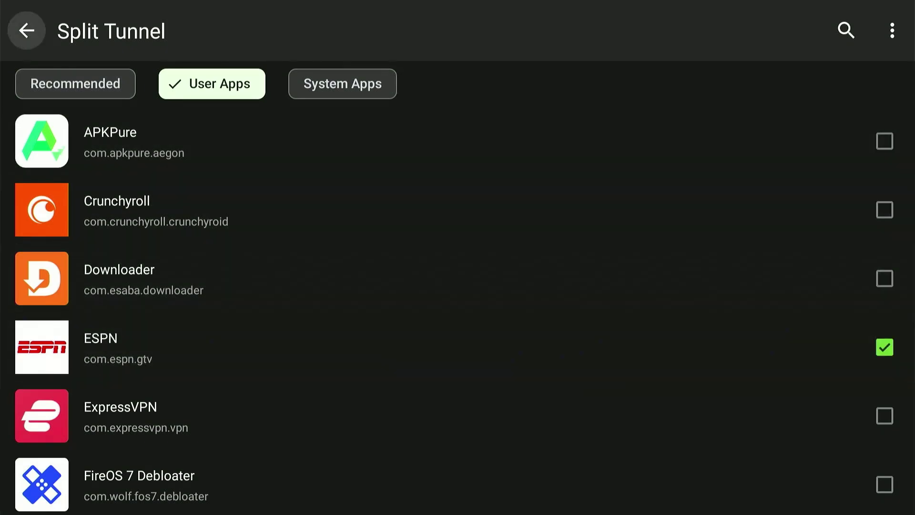
pyautogui.press('Return')
pyautogui.press('Down')
pyautogui.press('Down')
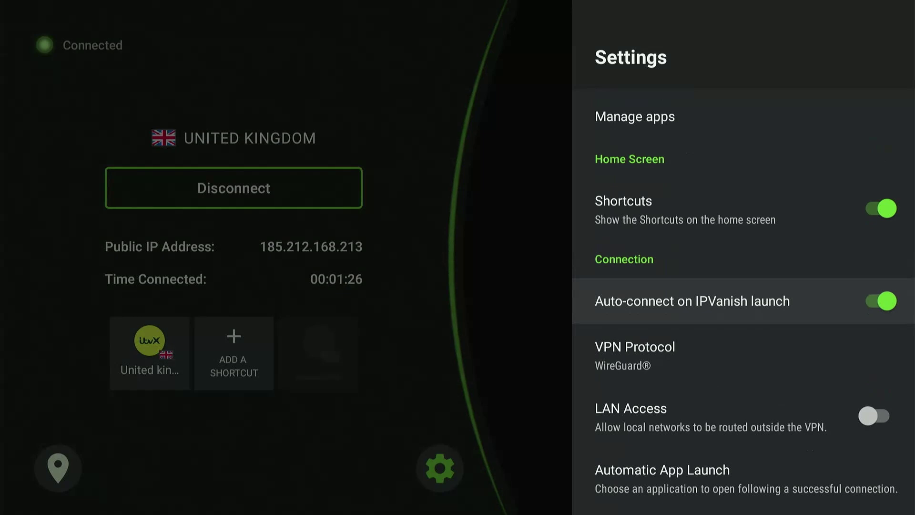
# - Move down Settings past Threat Protection to the Kill Switch option
pyautogui.press('Down')
pyautogui.press('Down')
pyautogui.press('Down')
pyautogui.press('Down')
pyautogui.press('Down')
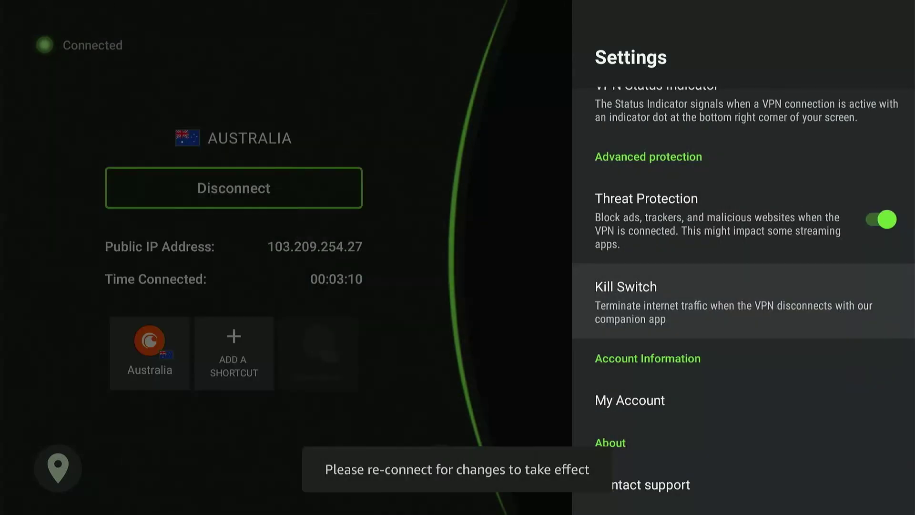
# - Get VPN Kill Switch by IPVanish from the Appstore and open it, showing Kill Switch OFF
pyautogui.press('Return')
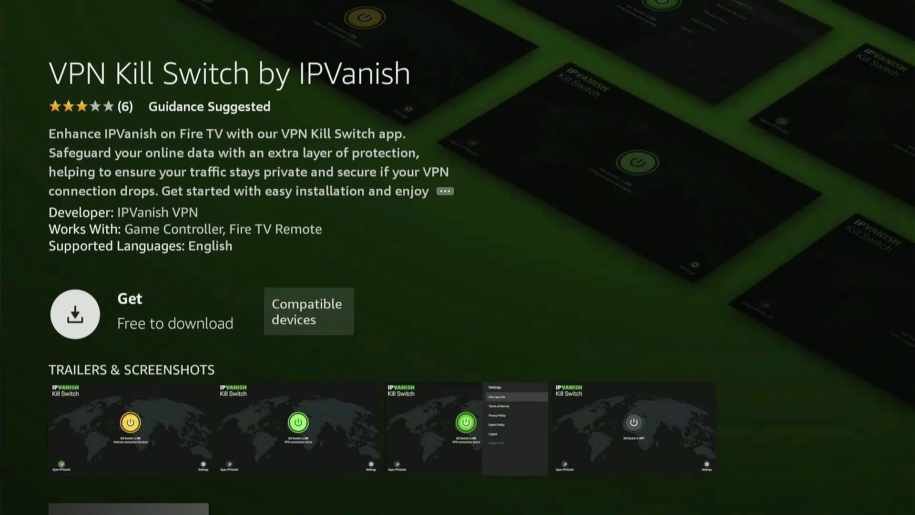
pyautogui.press('Return')
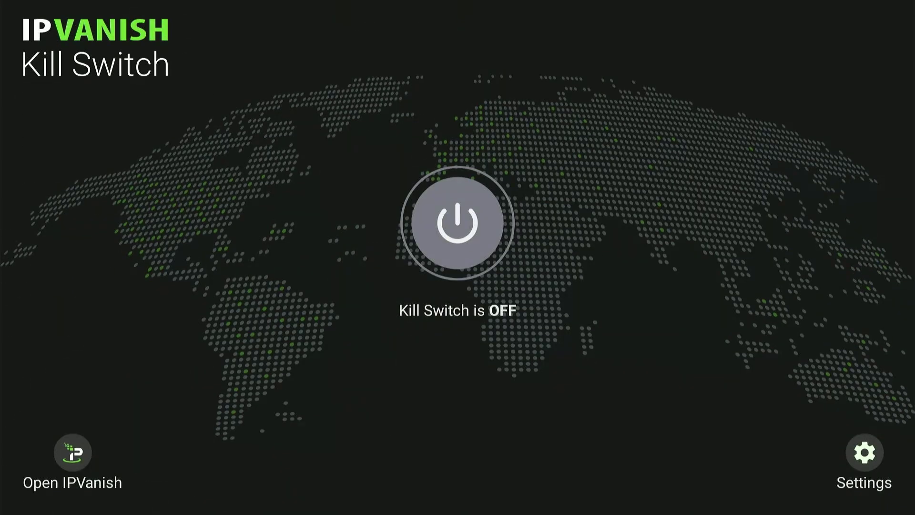
# - Turn on the Kill Switch with its power button, bringing up the VPN connection request
pyautogui.press('Return')
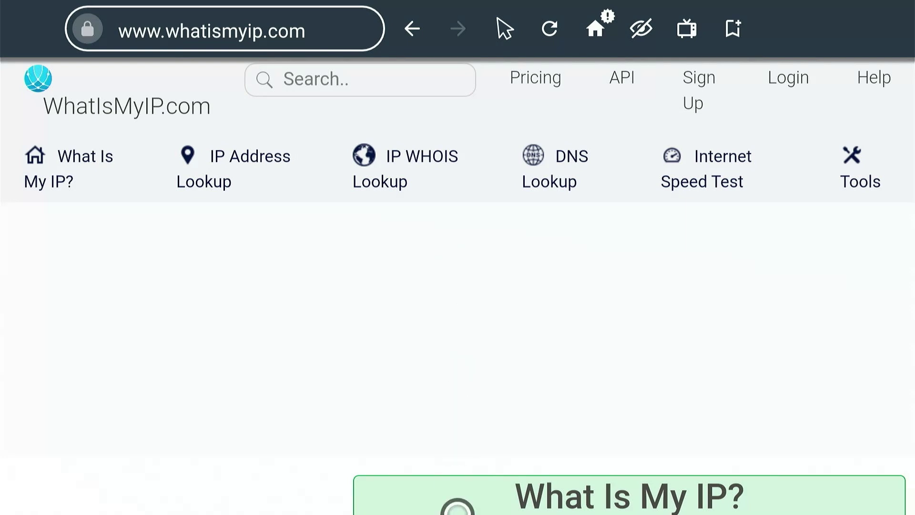
# - Scroll the whatismyip.com page down to the IP box showing a London location
pyautogui.scroll(-3, 458, 507)
pyautogui.scroll(-2, 458, 506)
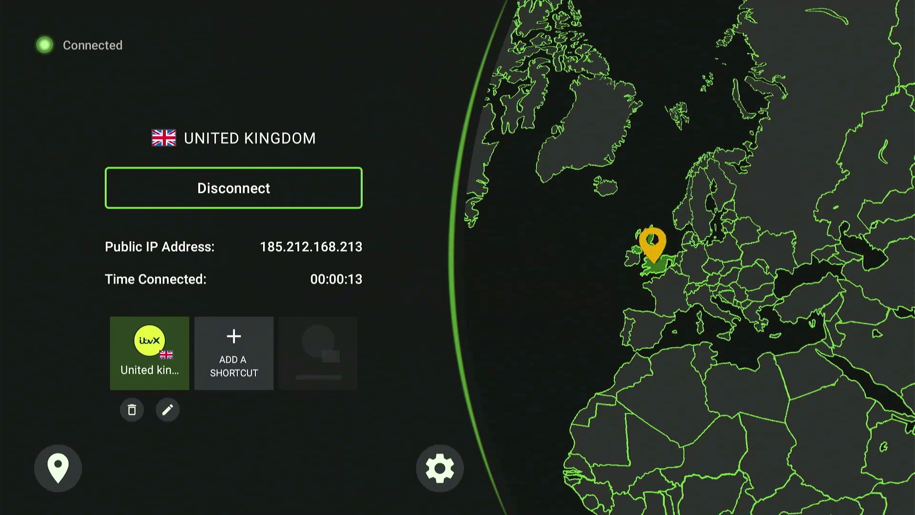
# - Open the Locations list and browse countries past Bangladesh and Bosnia & Herzegovina to Brazil
pyautogui.press('Down')
pyautogui.press('Down')
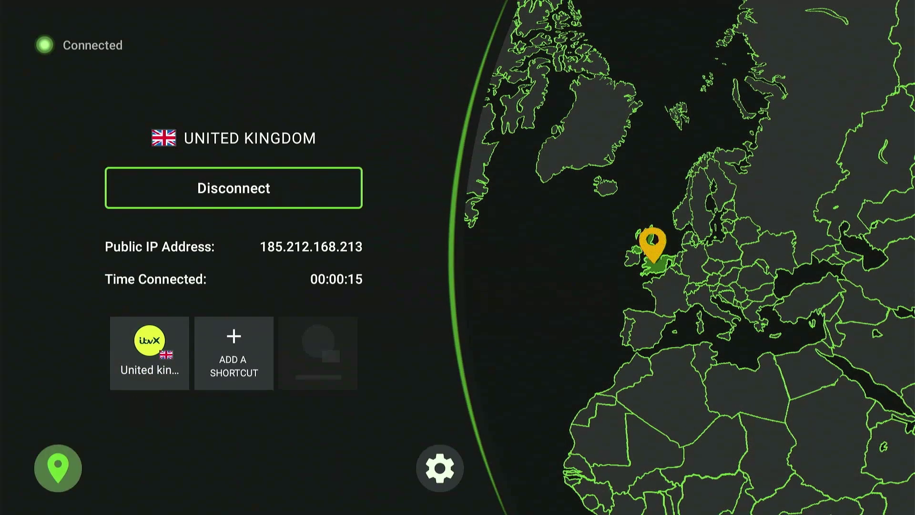
pyautogui.press('Return')
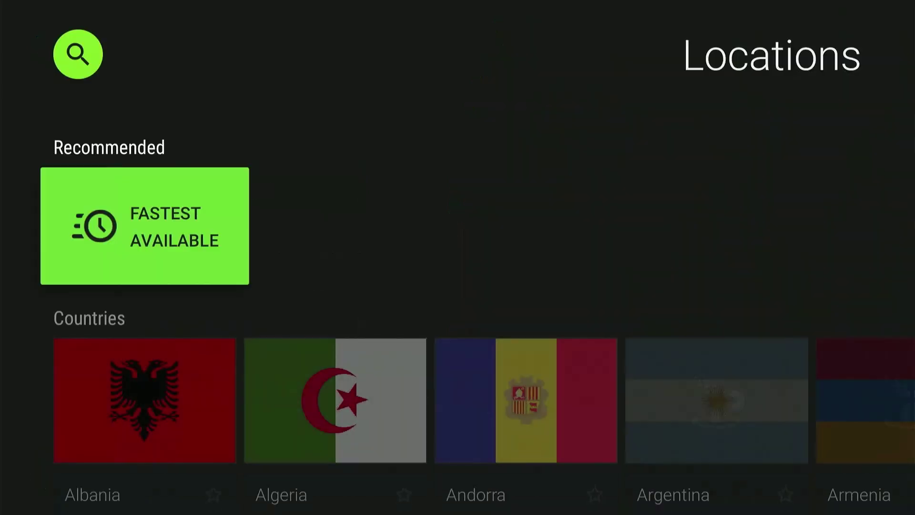
pyautogui.press('Down')
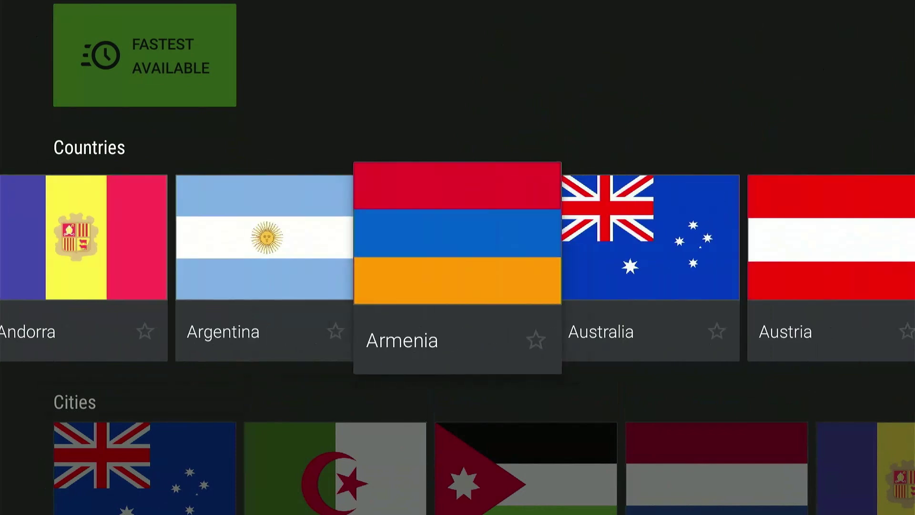
pyautogui.press('Right')
pyautogui.press('Right')
pyautogui.press('Right')
pyautogui.press('Right')
pyautogui.press('Right')
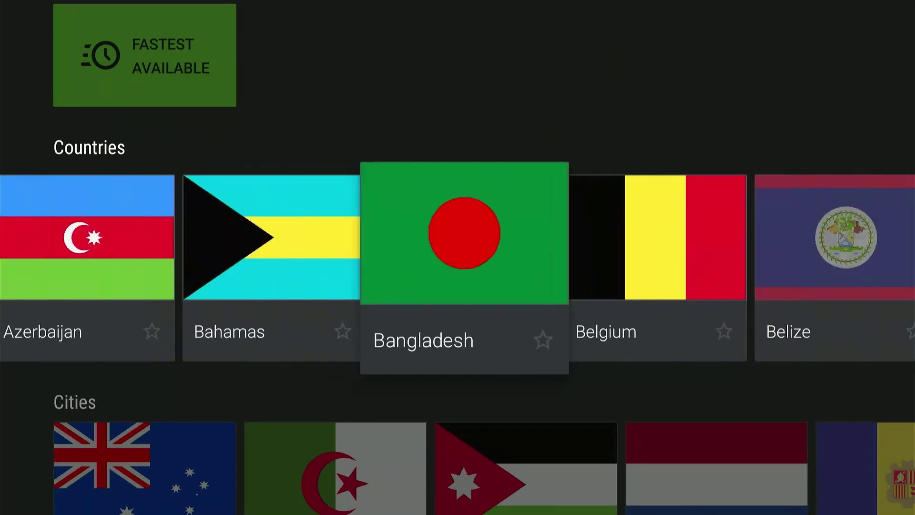
pyautogui.press('Right')
pyautogui.press('Right')
pyautogui.press('Right')
pyautogui.press('Right')
pyautogui.press('Right')
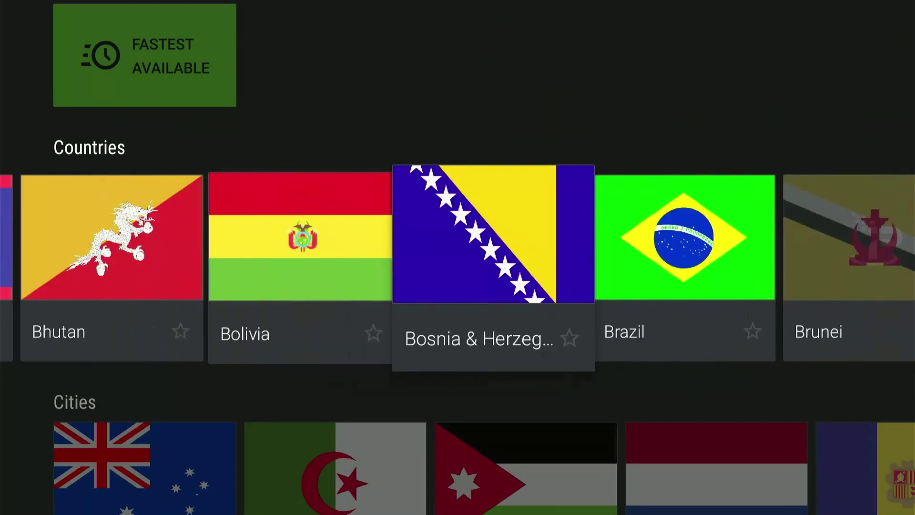
pyautogui.press('Right')
# - Move into the Cities list and browse to Ashburn and Astana - Virtual
pyautogui.press('Down')
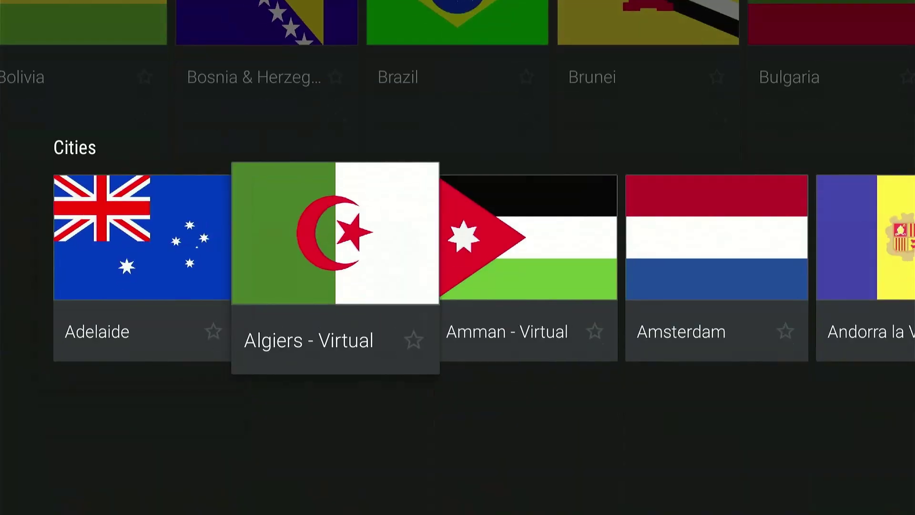
pyautogui.press('Right')
pyautogui.press('Right')
pyautogui.press('Right')
pyautogui.press('Right')
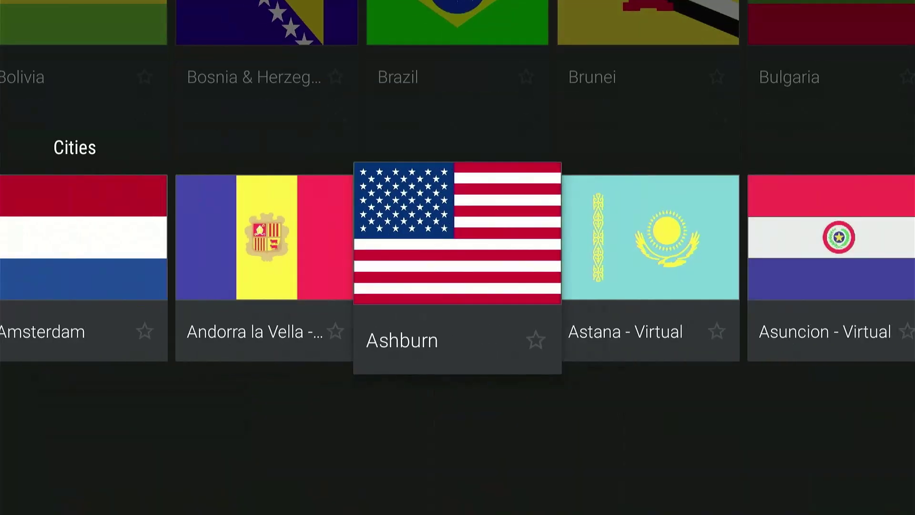
pyautogui.press('Right')
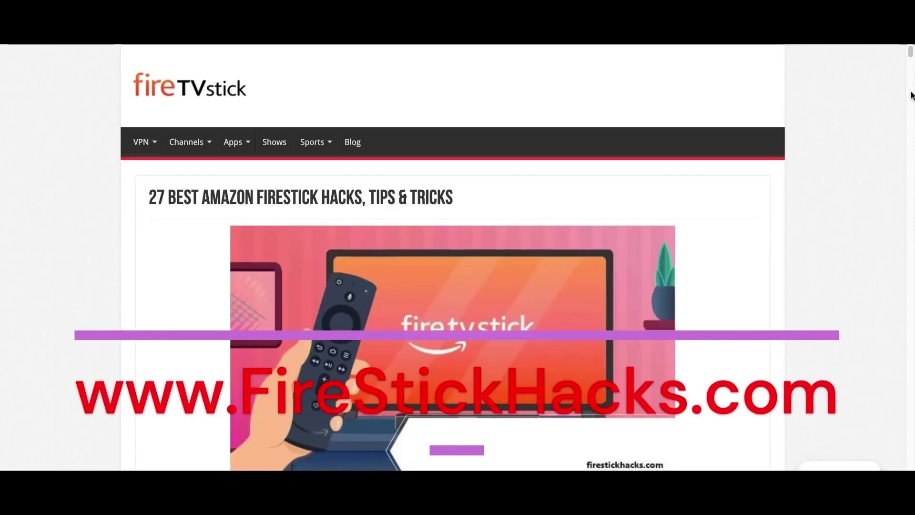
# - Scroll the FireStickHacks article past the Downloader and jailbreak steps to Hack #5
pyautogui.scroll(-8, 912, 96)
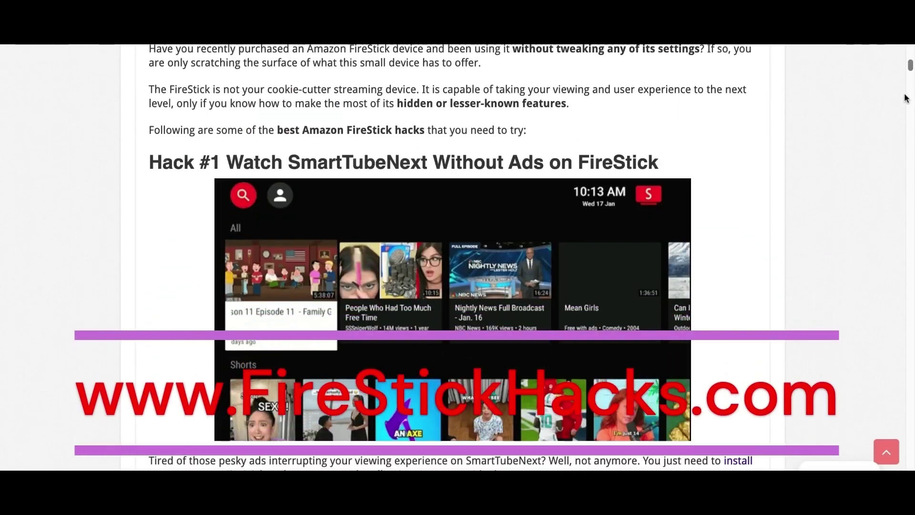
pyautogui.scroll(-12, 906, 98)
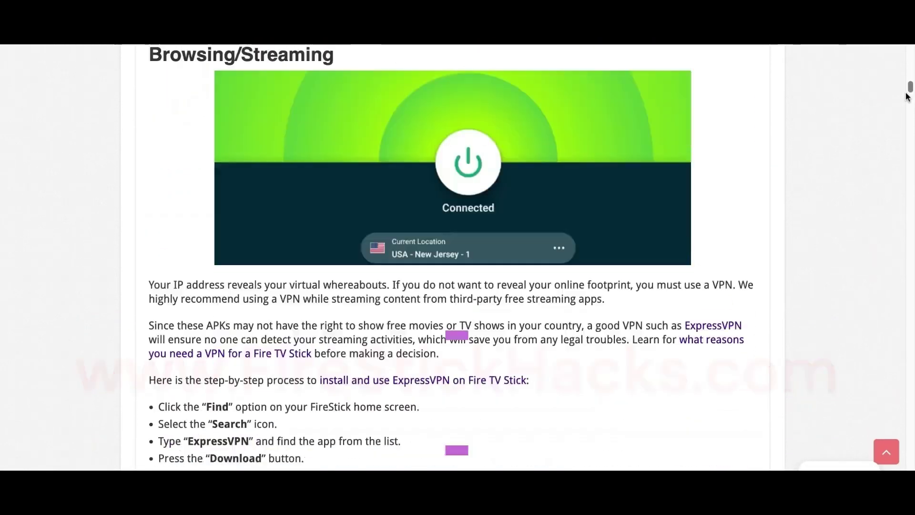
pyautogui.scroll(-12, 908, 95)
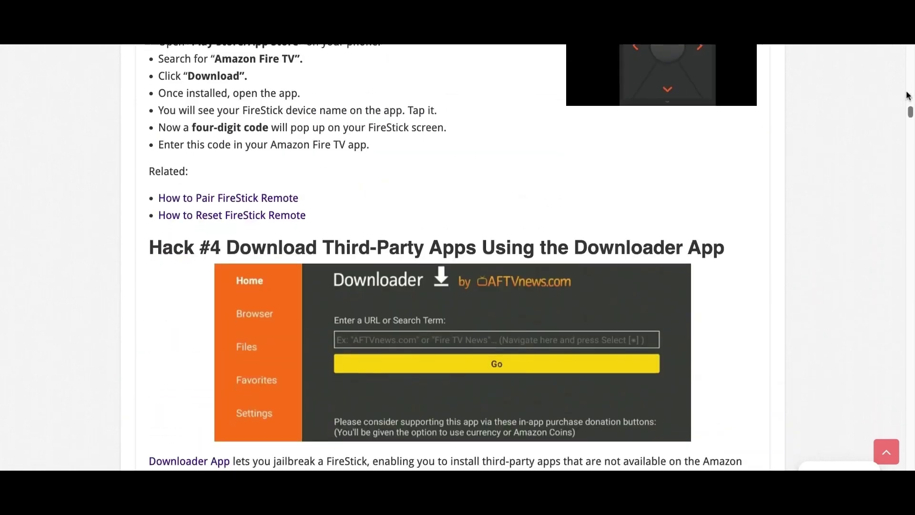
pyautogui.scroll(-2, 908, 96)
pyautogui.scroll(-15, 908, 94)
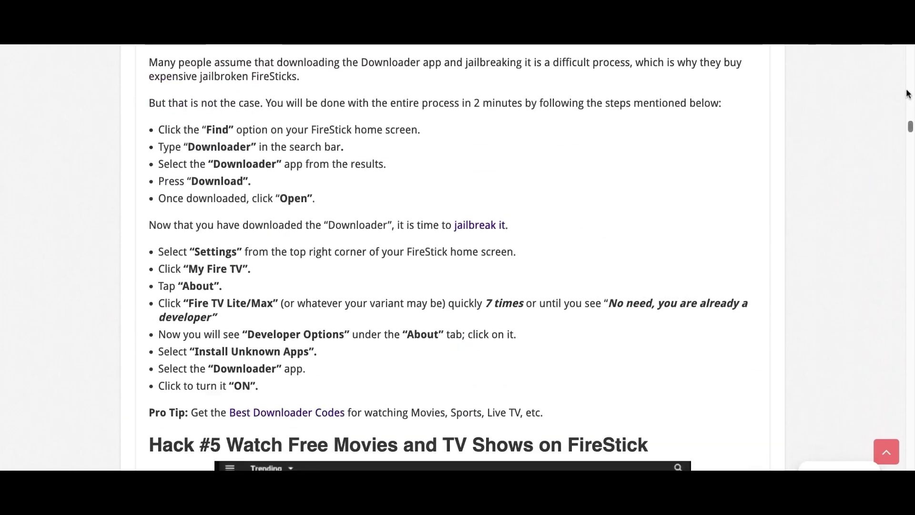